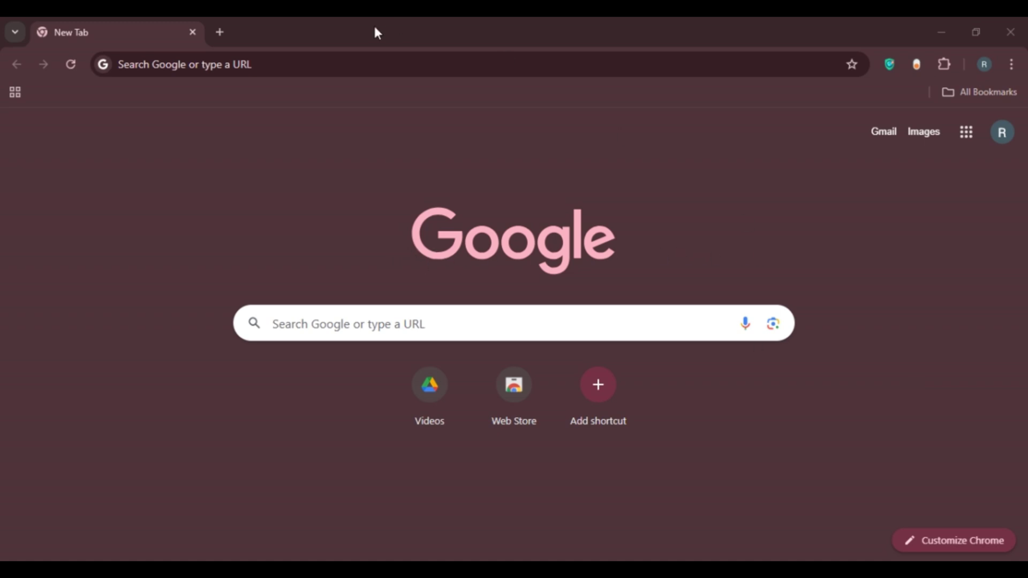
Step: Go to get.grubhub.com in Chrome to load the Grubhub for Restaurants sign-up page
{"action": "left_click", "coordinate": [267, 68]}
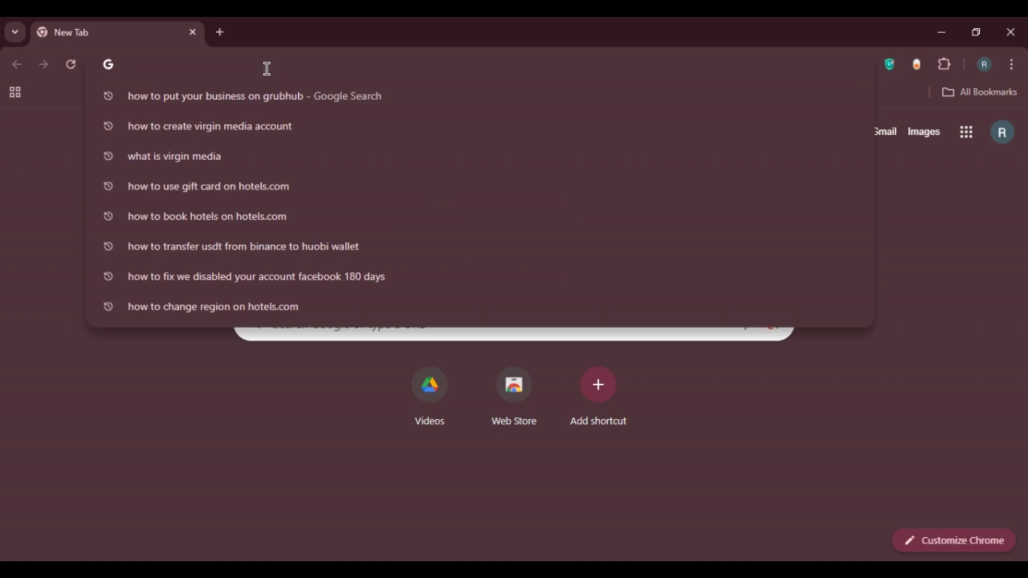
{"action": "type", "text": "get.gu"}
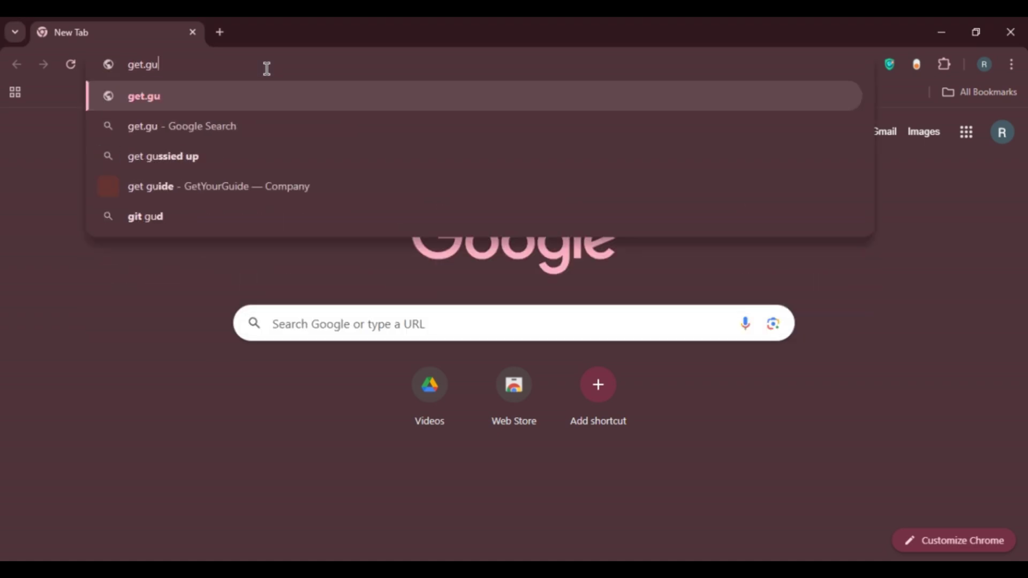
{"action": "key", "text": "BackSpace"}
{"action": "type", "text": "rubhub."}
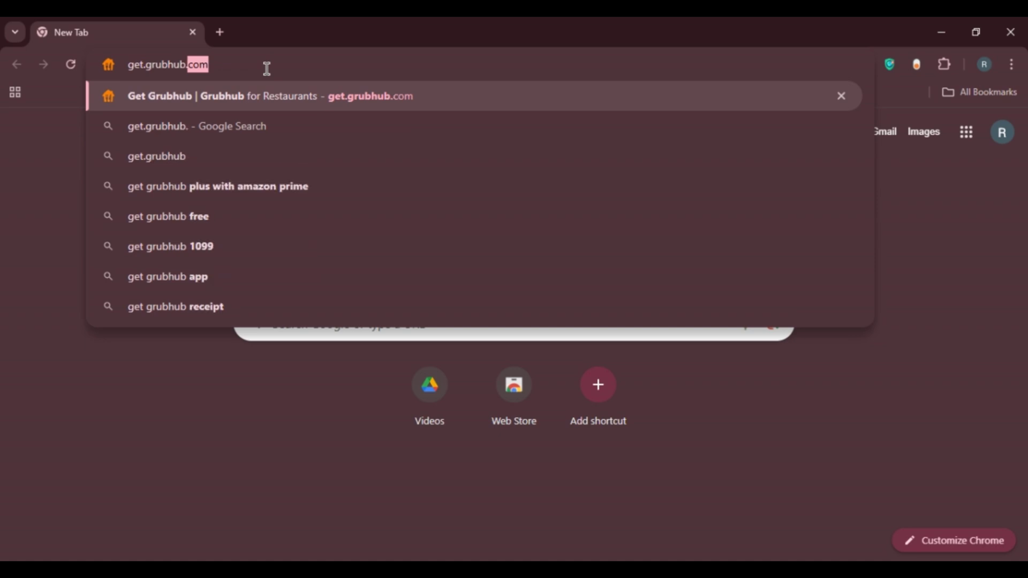
{"action": "type", "text": "com"}
{"action": "key", "text": "Return"}
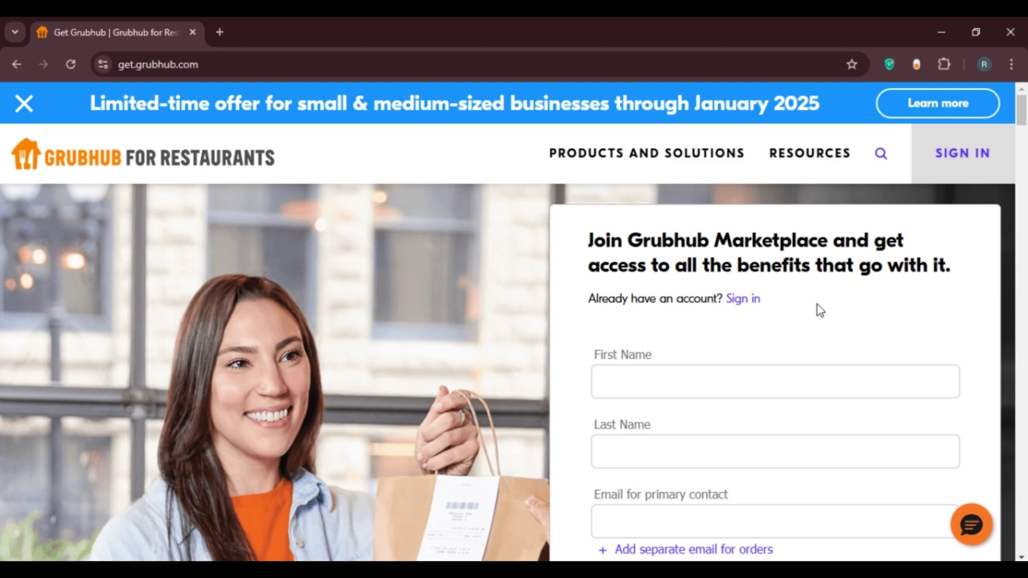
Step: Enter the owner's first name in the First Name field, fixing a typo
{"action": "left_click_drag", "start_coordinate": [1025, 122], "coordinate": [1025, 129]}
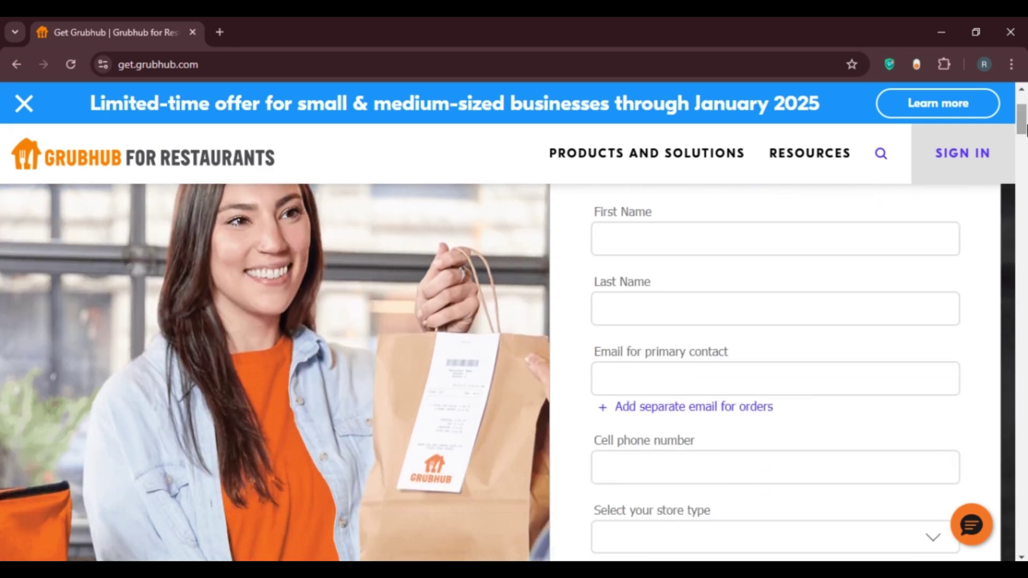
{"action": "left_click", "coordinate": [663, 239]}
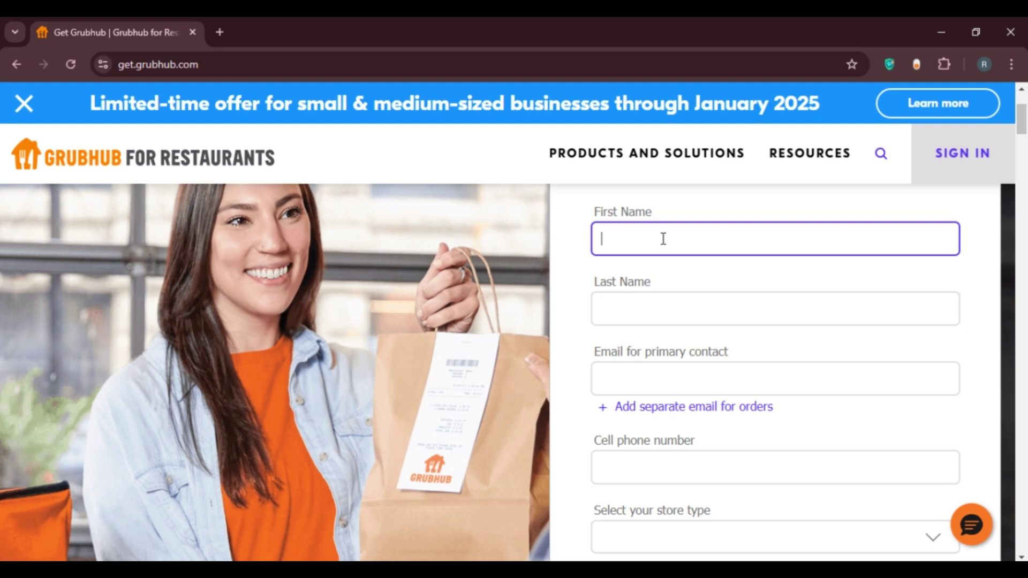
Step: Fill in the owner's last name and the primary contact e-mail address
{"action": "left_click", "coordinate": [636, 303]}
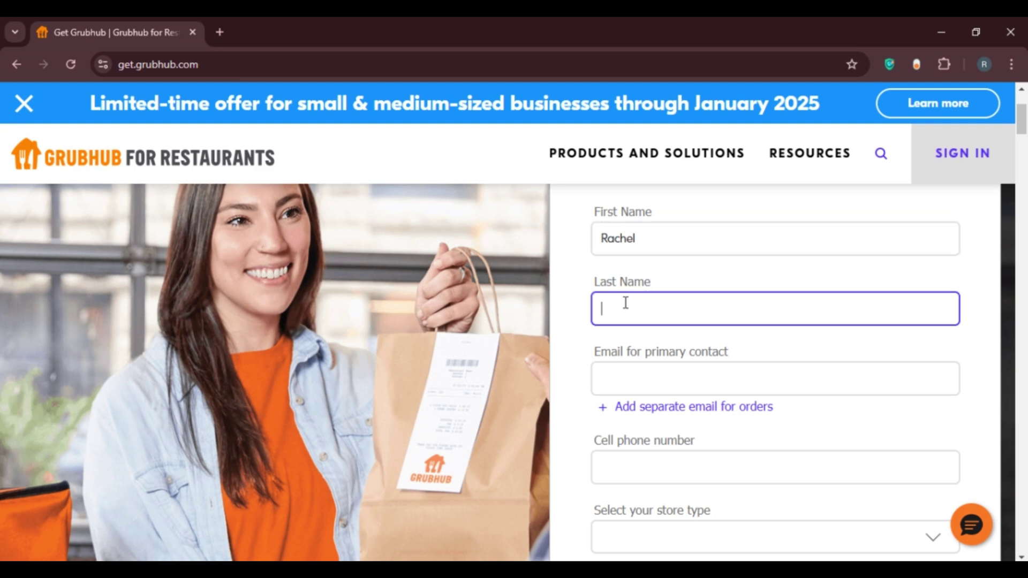
{"action": "type", "text": "Green"}
{"action": "left_click", "coordinate": [625, 366]}
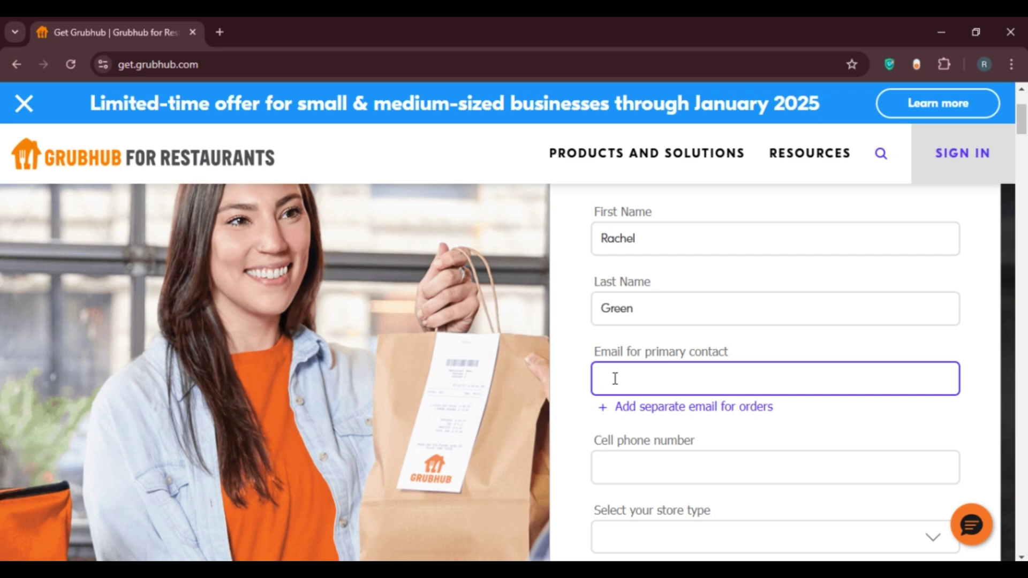
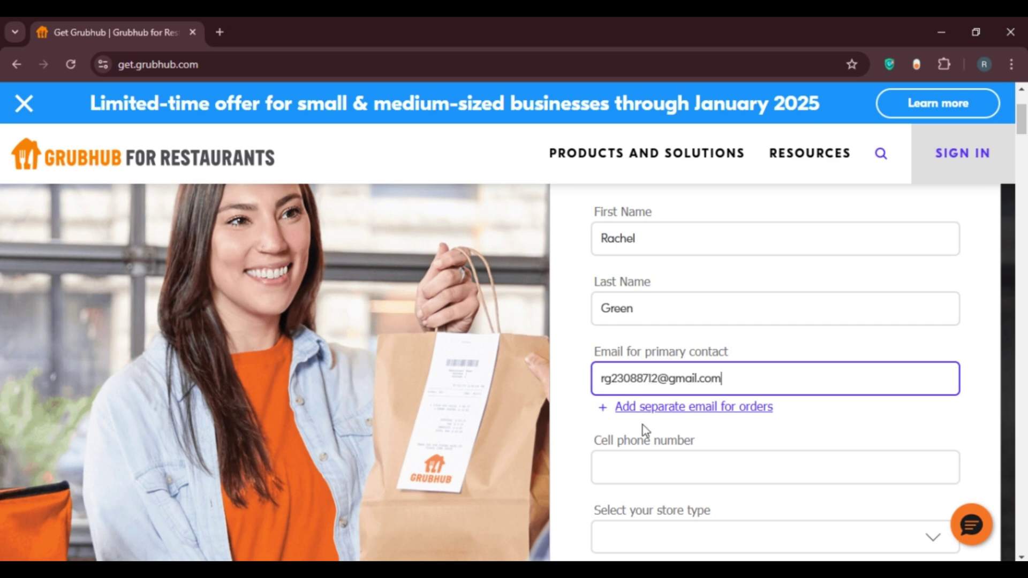
Step: Try adding a separate orders e-mail, then remove it to keep one contact e-mail
{"action": "left_click", "coordinate": [735, 409]}
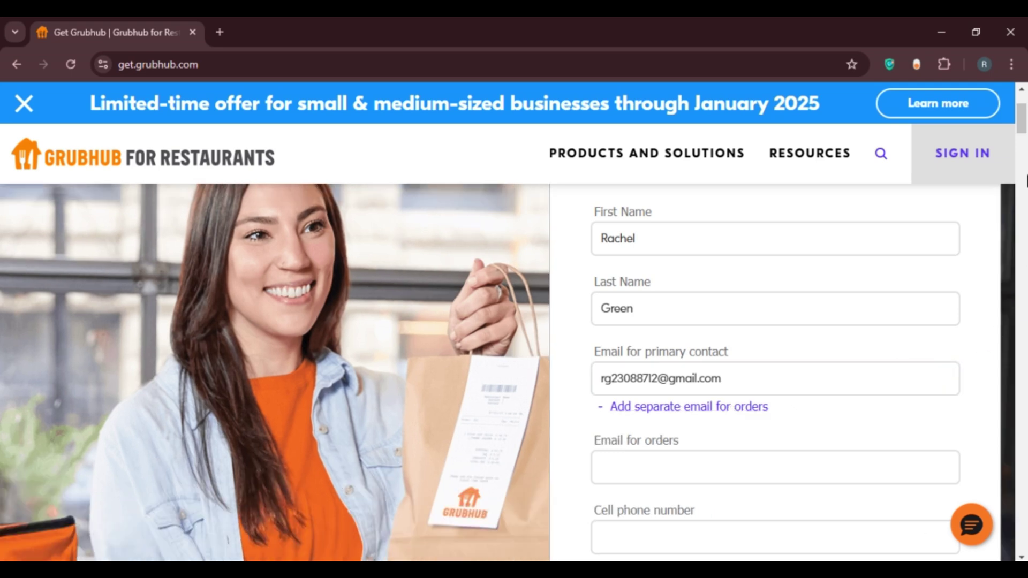
{"action": "scroll", "coordinate": [718, 353], "scroll_direction": "down", "scroll_amount": 2}
{"action": "left_click", "coordinate": [718, 353]}
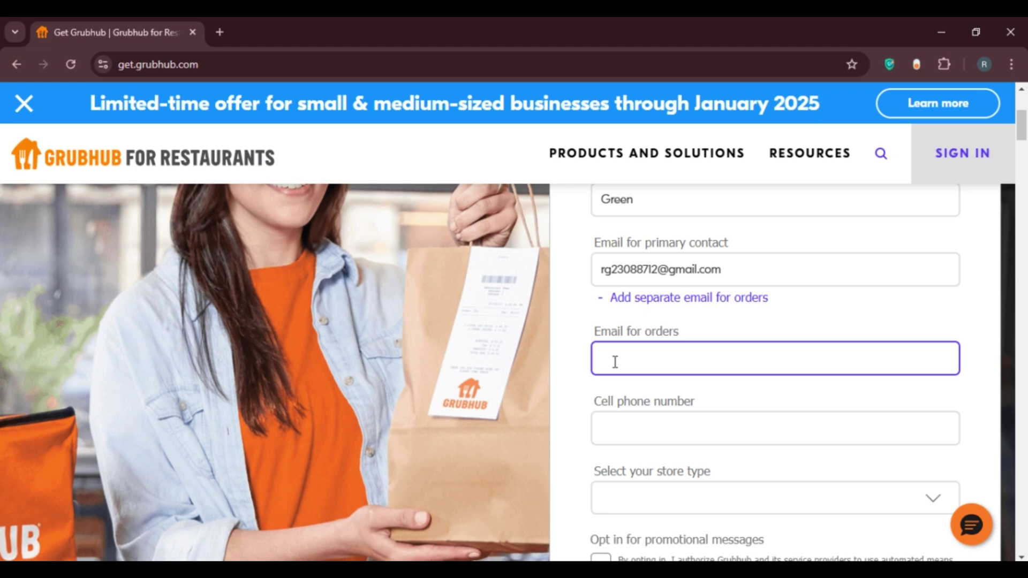
{"action": "left_click", "coordinate": [617, 300]}
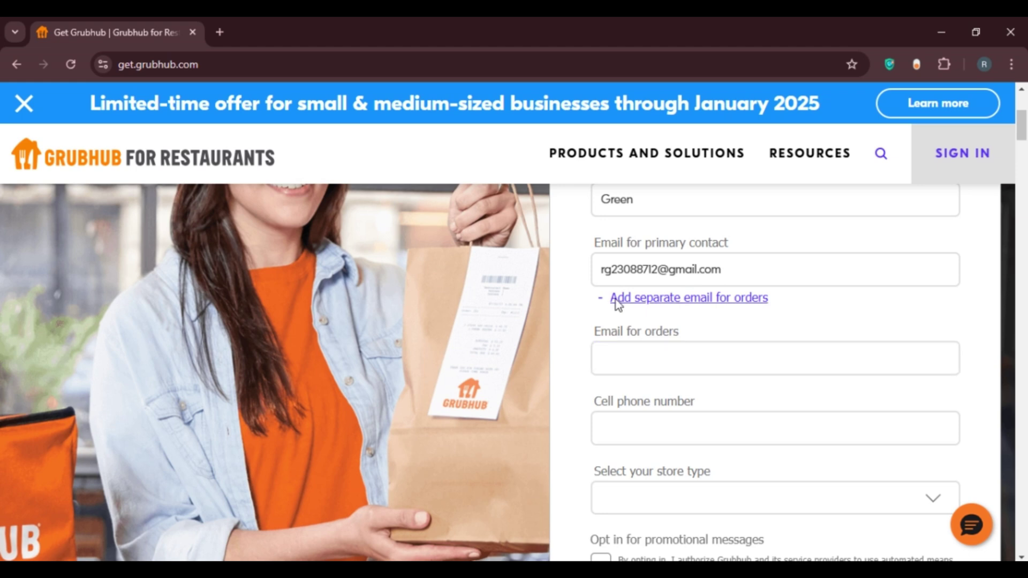
{"action": "left_click", "coordinate": [616, 299]}
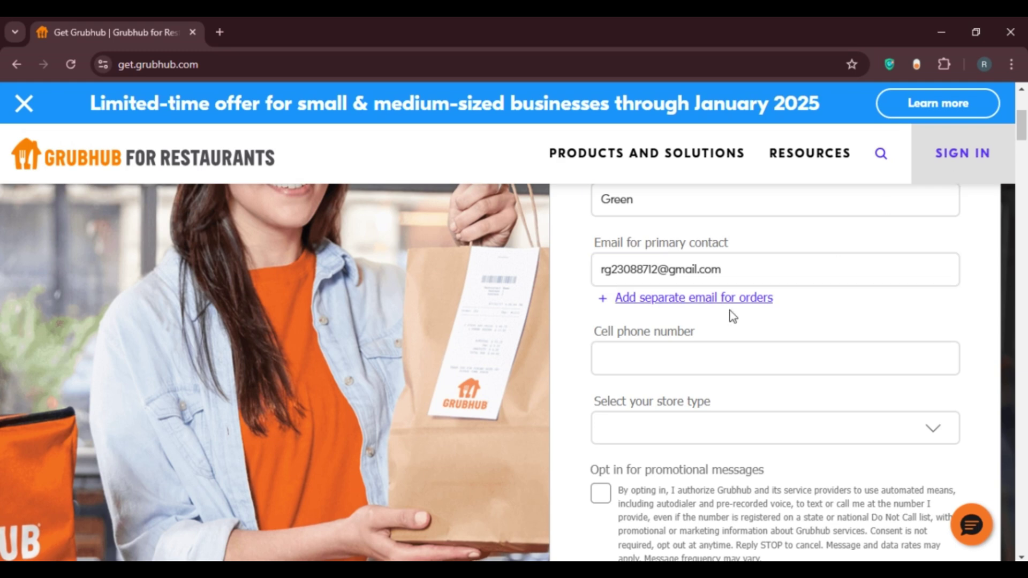
Step: Enter the owner's cell phone number in the Cell phone number field
{"action": "left_click", "coordinate": [634, 358]}
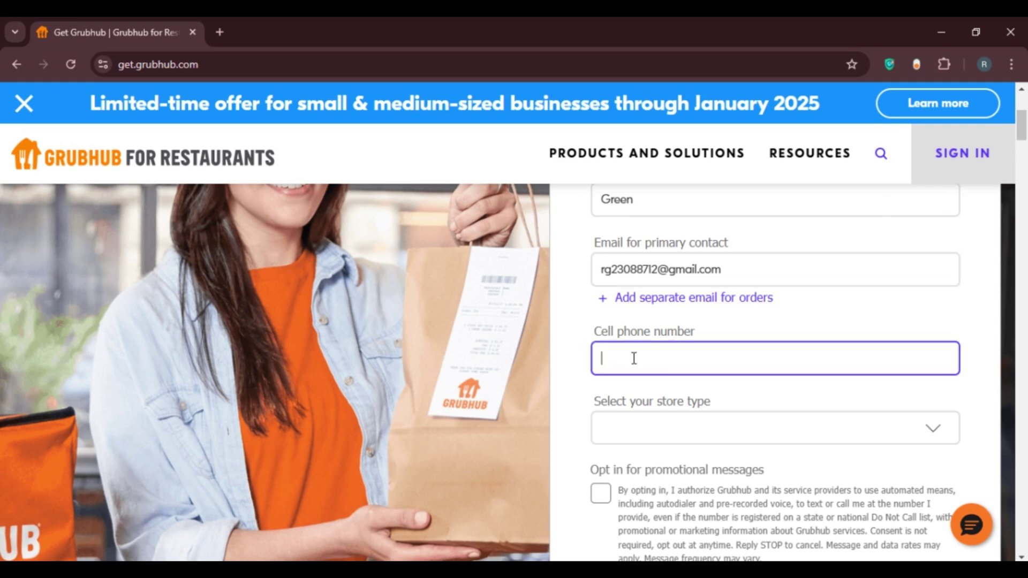
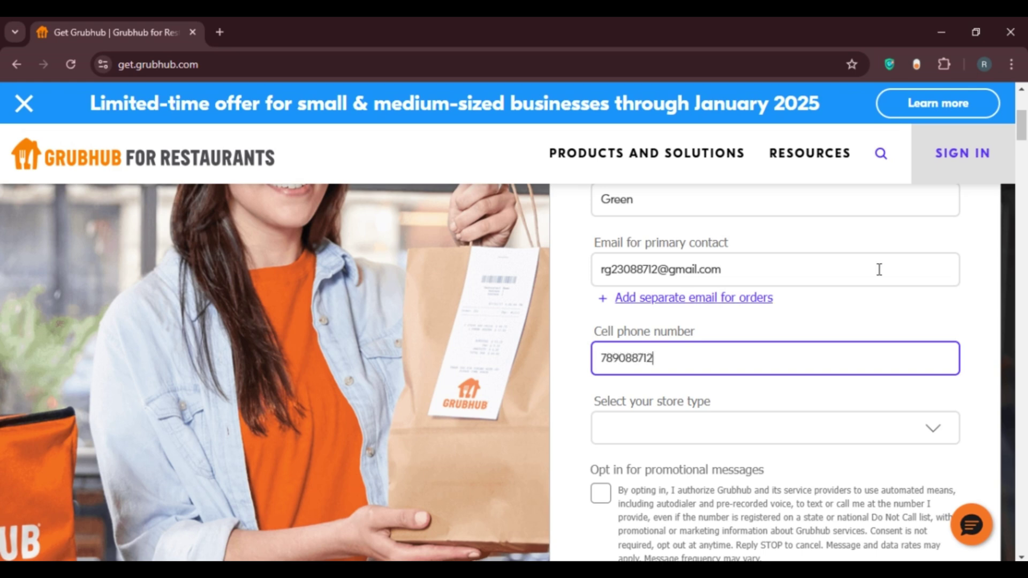
{"action": "scroll", "coordinate": [1024, 133], "scroll_direction": "down", "scroll_amount": 2}
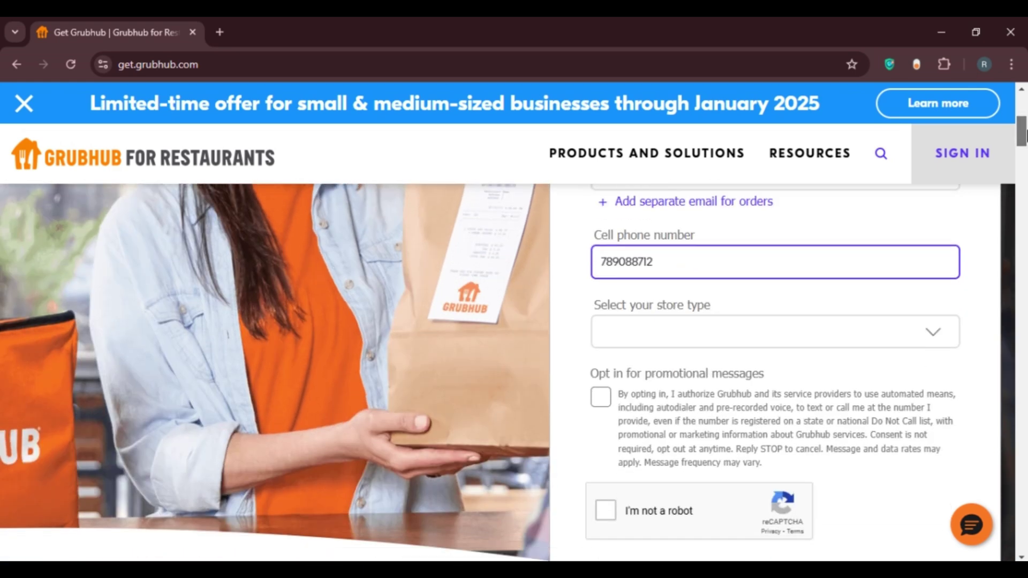
Step: Set the store type to Food truck
{"action": "left_click", "coordinate": [867, 335]}
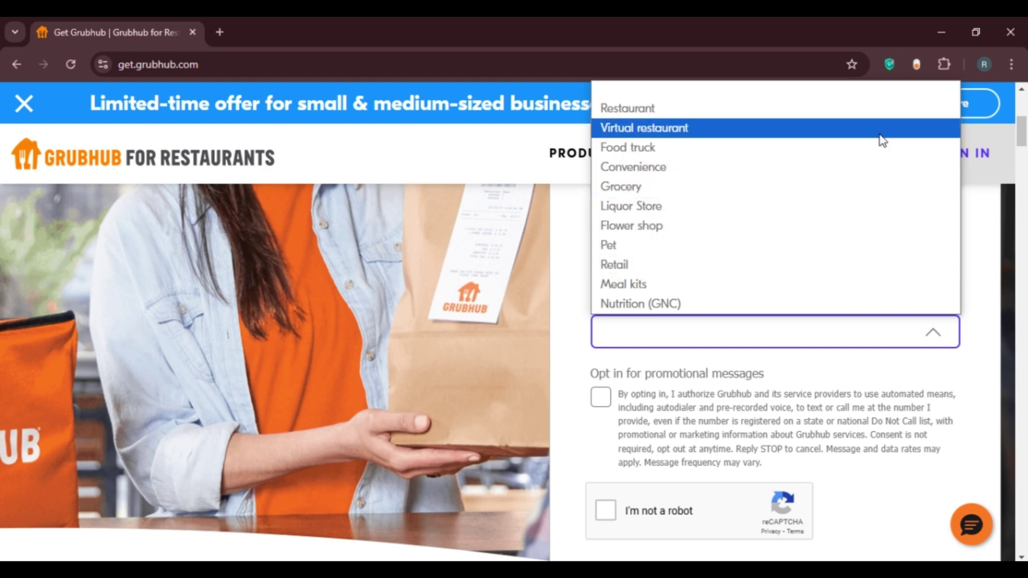
{"action": "left_click", "coordinate": [791, 148]}
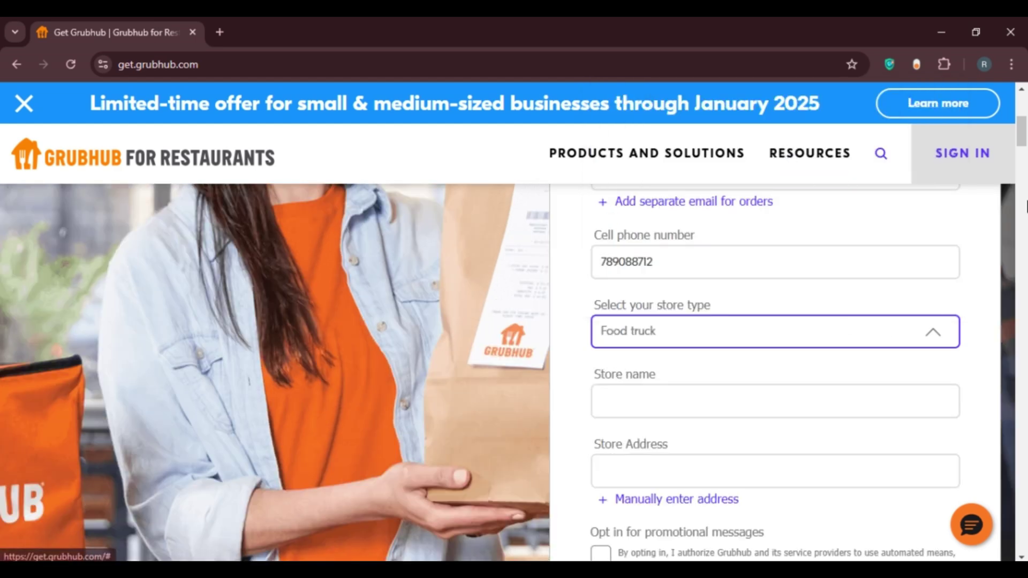
{"action": "scroll", "coordinate": [1024, 140], "scroll_direction": "down", "scroll_amount": 2}
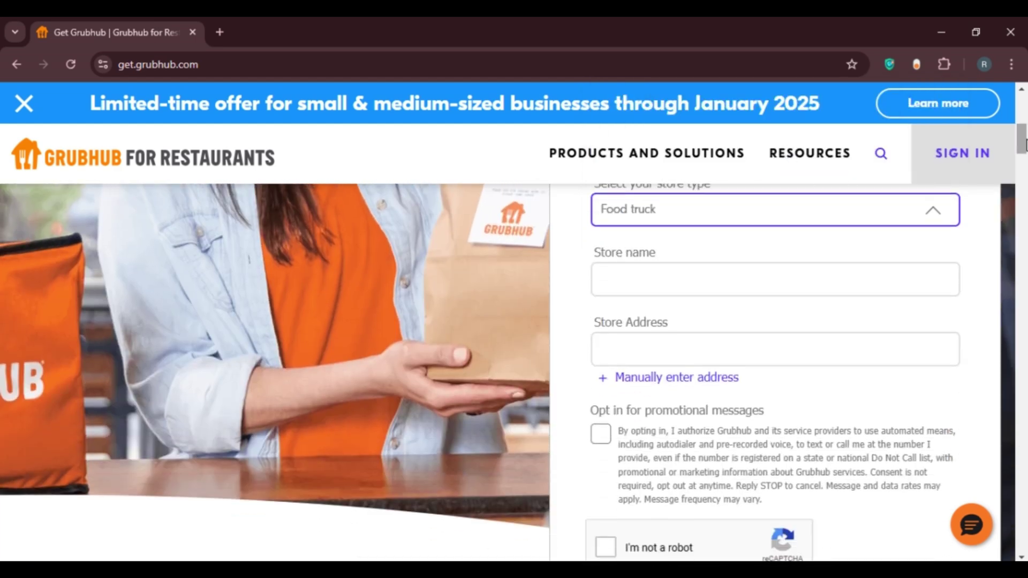
Step: Enter the store name and choose the Alaska suggestion for the store address
{"action": "left_click", "coordinate": [609, 285]}
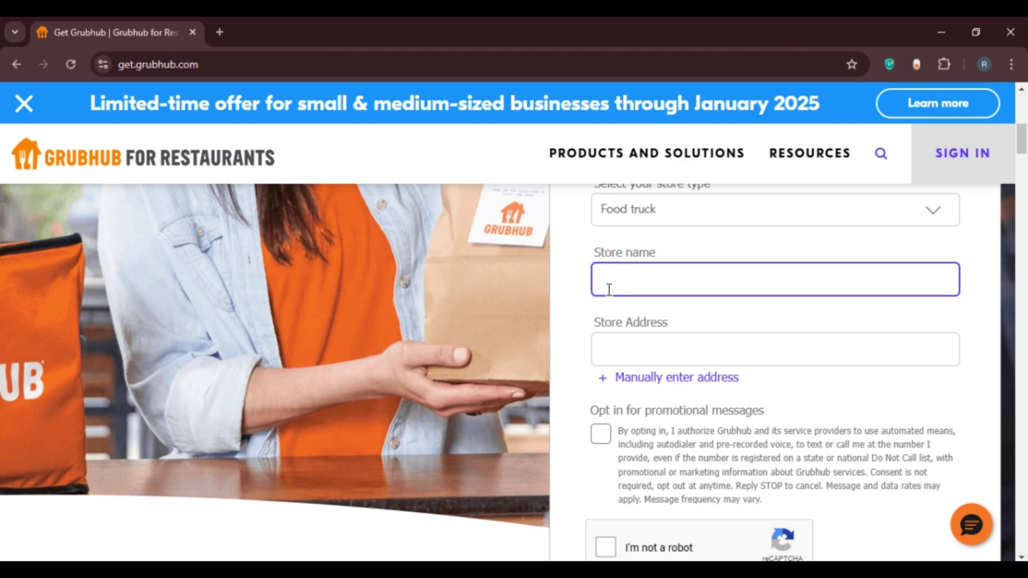
{"action": "type", "text": "Rachel's store"}
{"action": "left_click", "coordinate": [612, 351]}
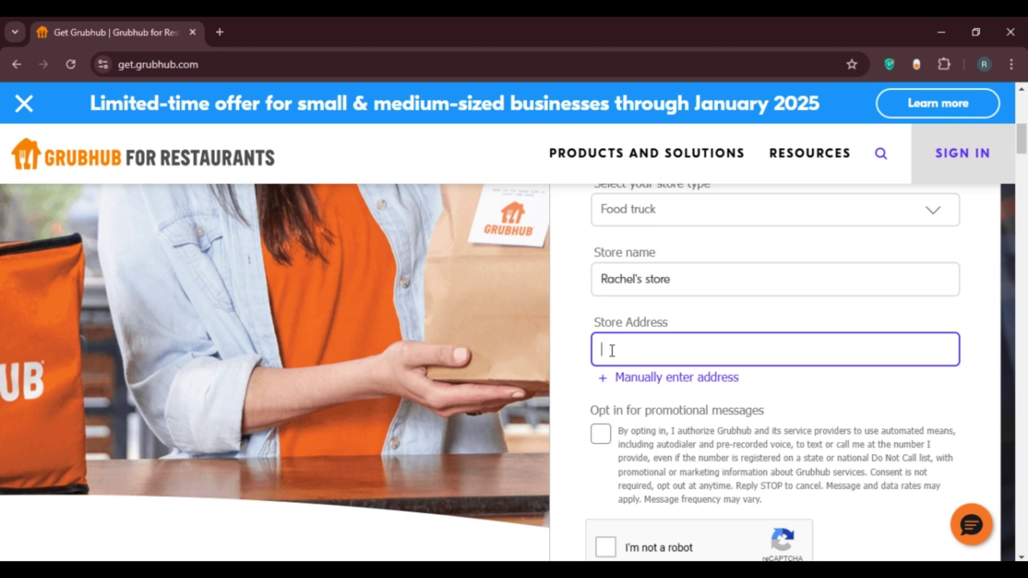
{"action": "type", "text": "Aip"}
{"action": "left_click", "coordinate": [727, 410]}
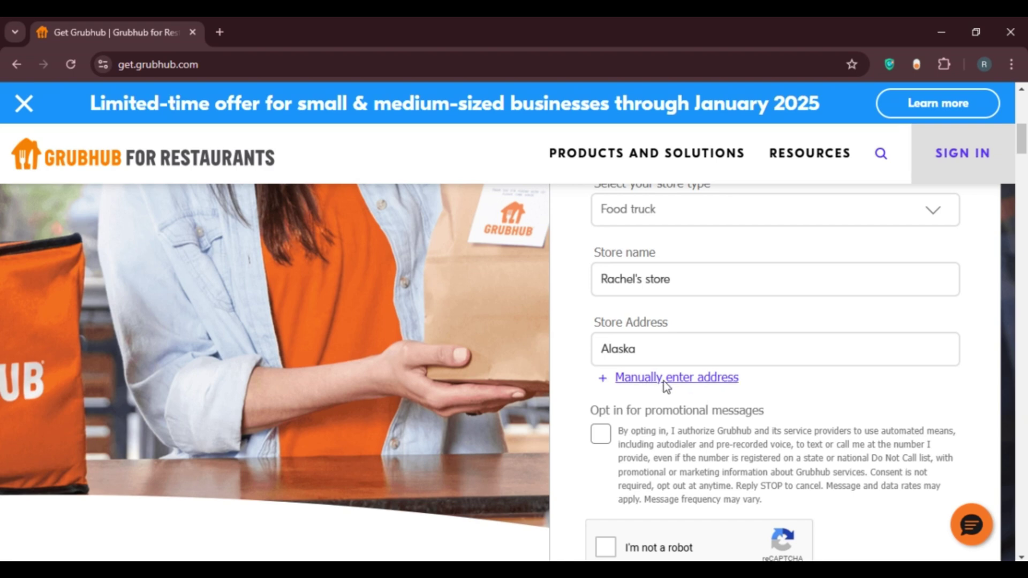
Step: Switch the store address to manual entry and reveal its street, suite, city, state and zip fields
{"action": "left_click", "coordinate": [698, 378]}
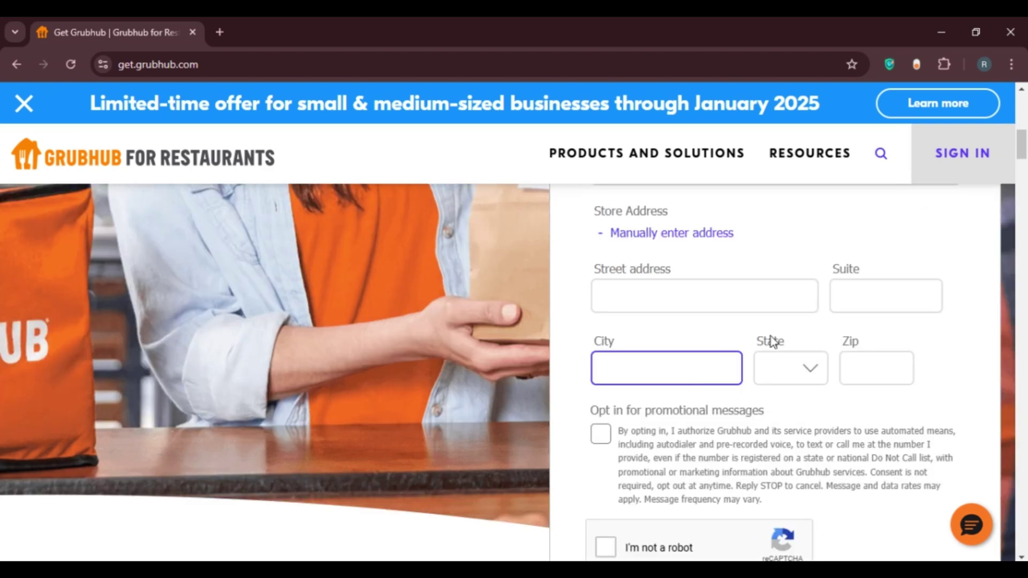
{"action": "left_click", "coordinate": [651, 303]}
{"action": "key", "text": "Tab"}
{"action": "left_click", "coordinate": [693, 279]}
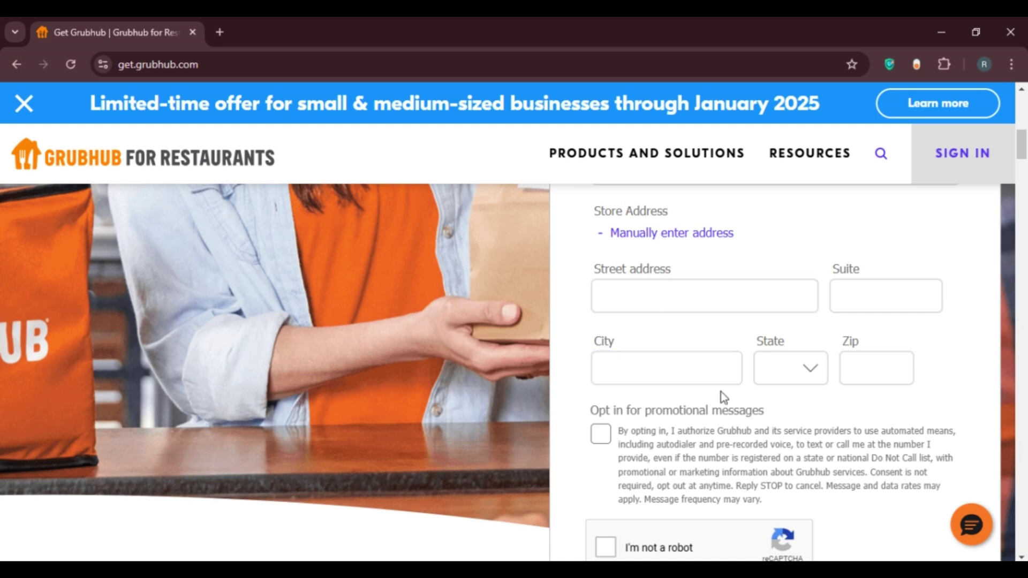
{"action": "left_click", "coordinate": [719, 297]}
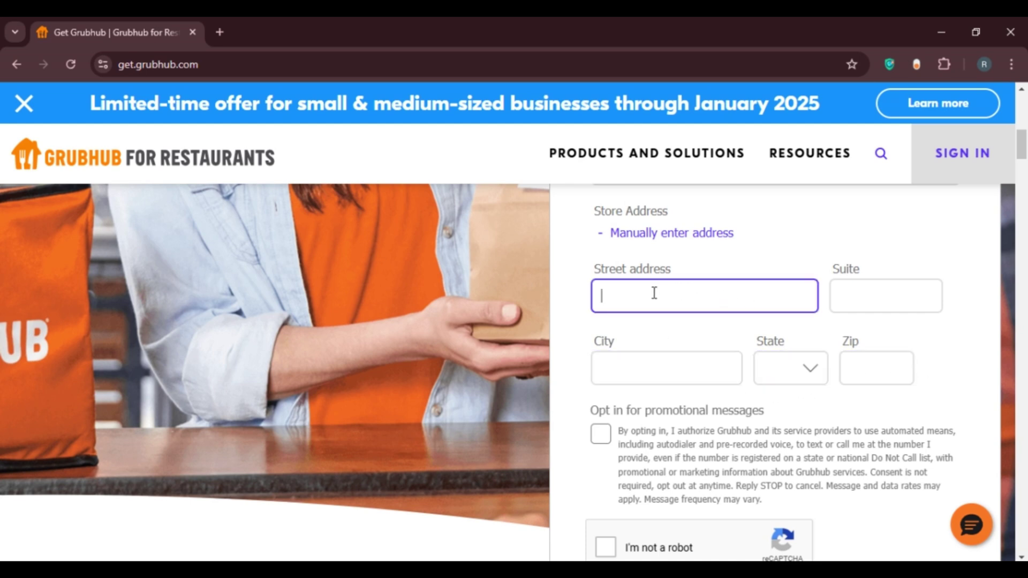
{"action": "left_click", "coordinate": [856, 296]}
{"action": "left_click", "coordinate": [648, 369]}
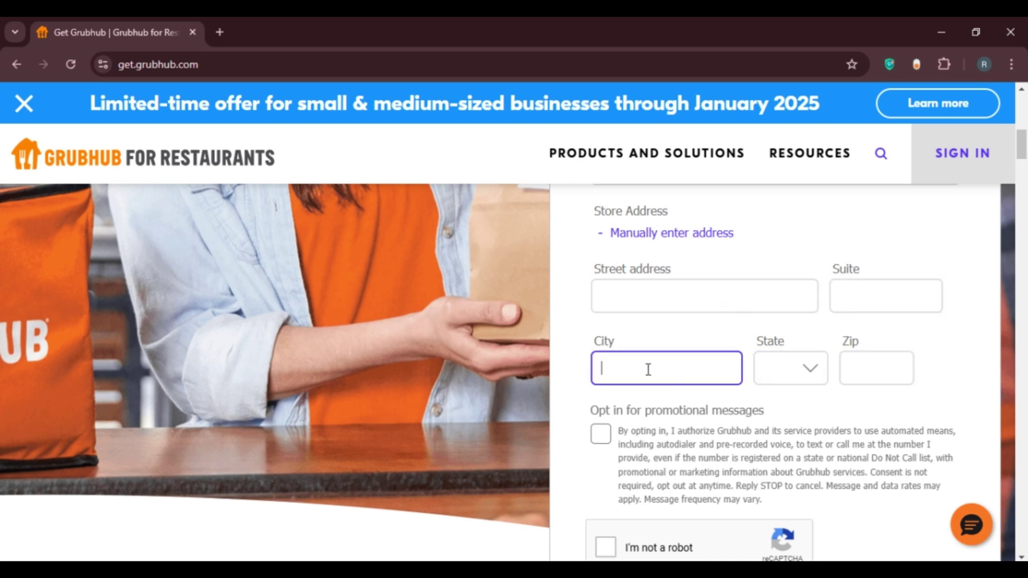
{"action": "left_click", "coordinate": [790, 381]}
{"action": "left_click", "coordinate": [847, 367]}
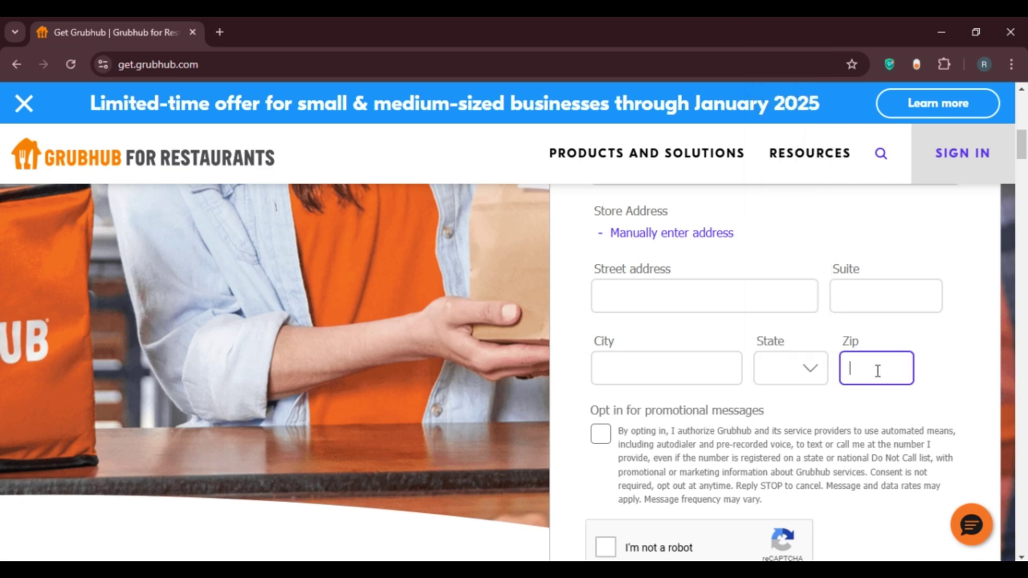
Step: Fill in the store's street address, suite number and city
{"action": "left_click", "coordinate": [619, 295]}
{"action": "type", "text": "A"}
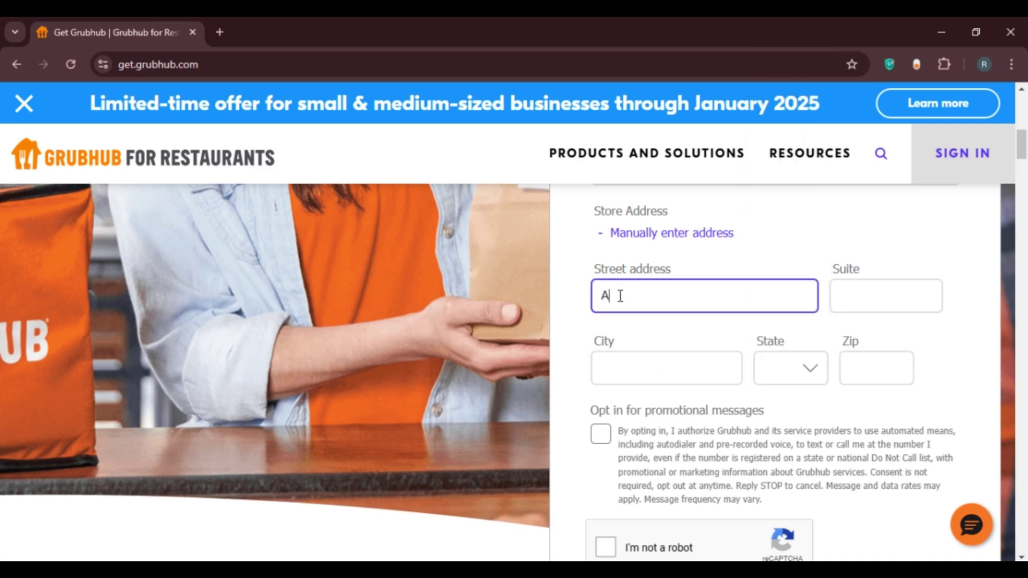
{"action": "type", "text": "laska"}
{"action": "left_click", "coordinate": [872, 296]}
{"action": "type", "text": "88"}
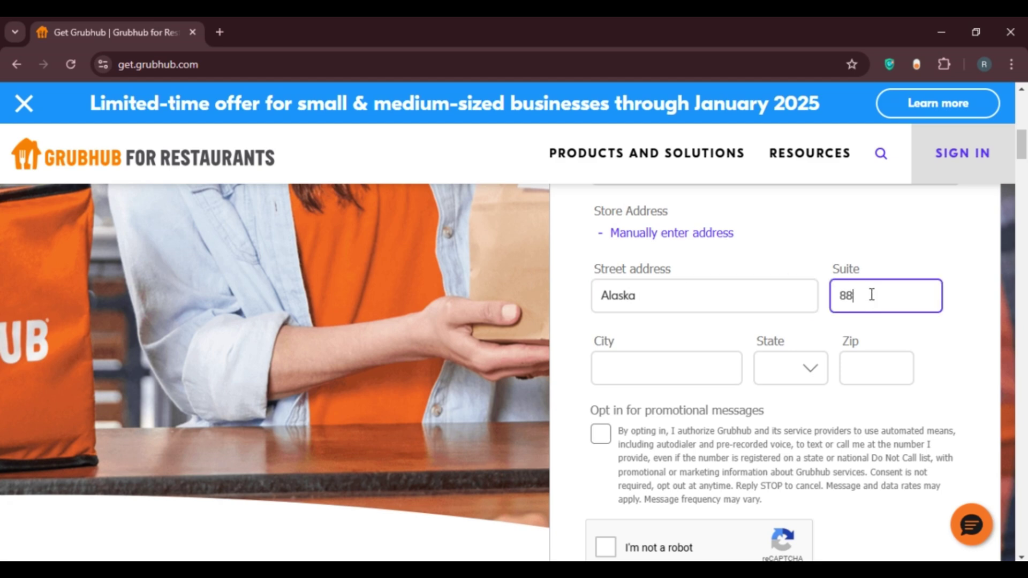
{"action": "type", "text": "90"}
{"action": "left_click", "coordinate": [639, 376]}
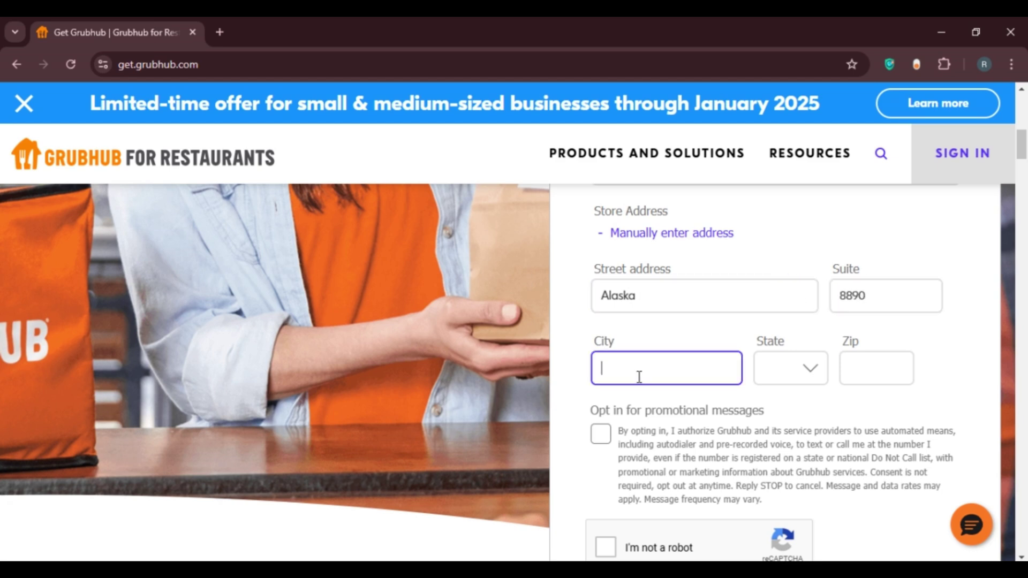
{"action": "type", "text": "alaska"}
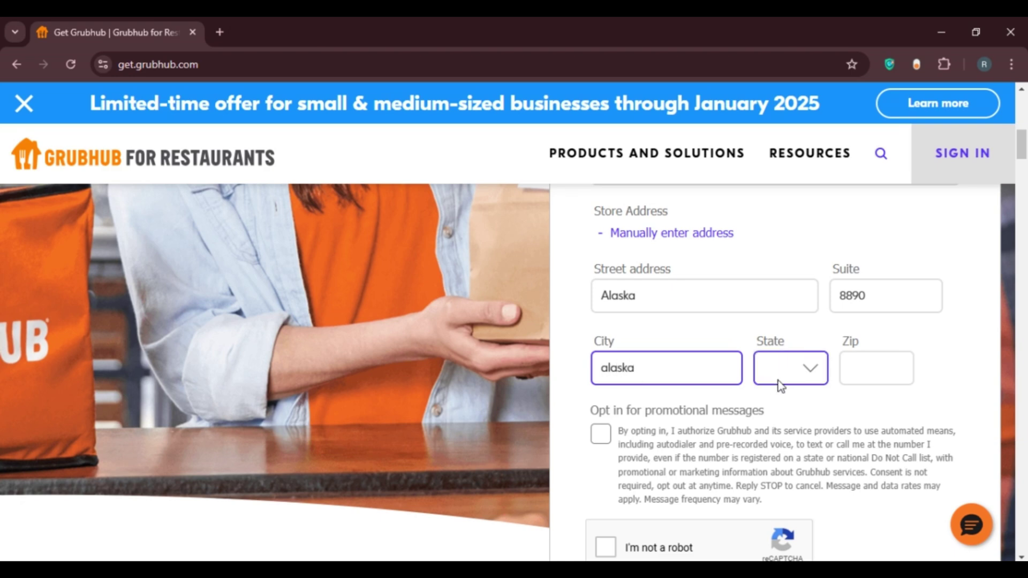
Step: Choose AZ as the state and enter the store's zip code
{"action": "left_click", "coordinate": [803, 374]}
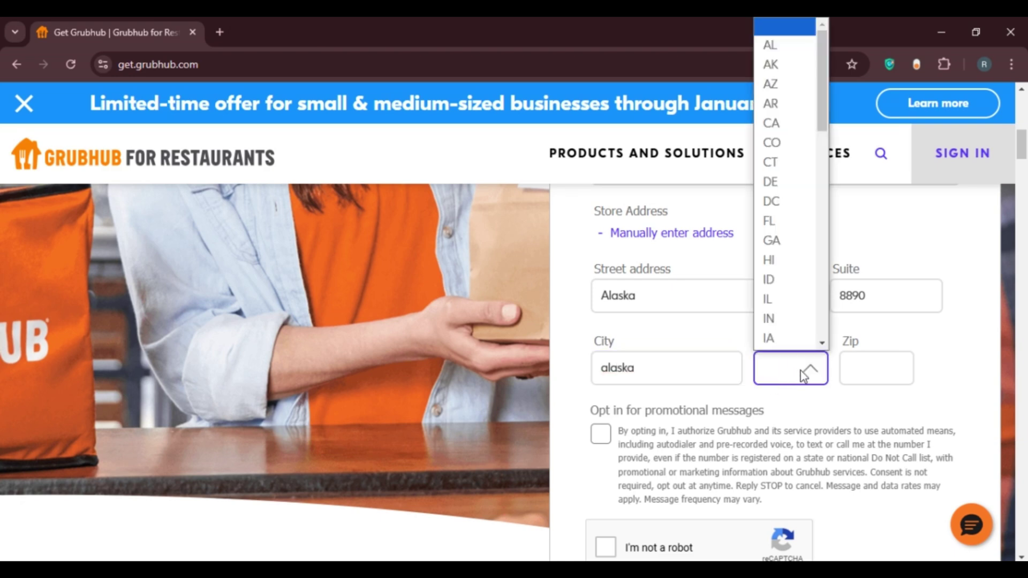
{"action": "left_click", "coordinate": [792, 87]}
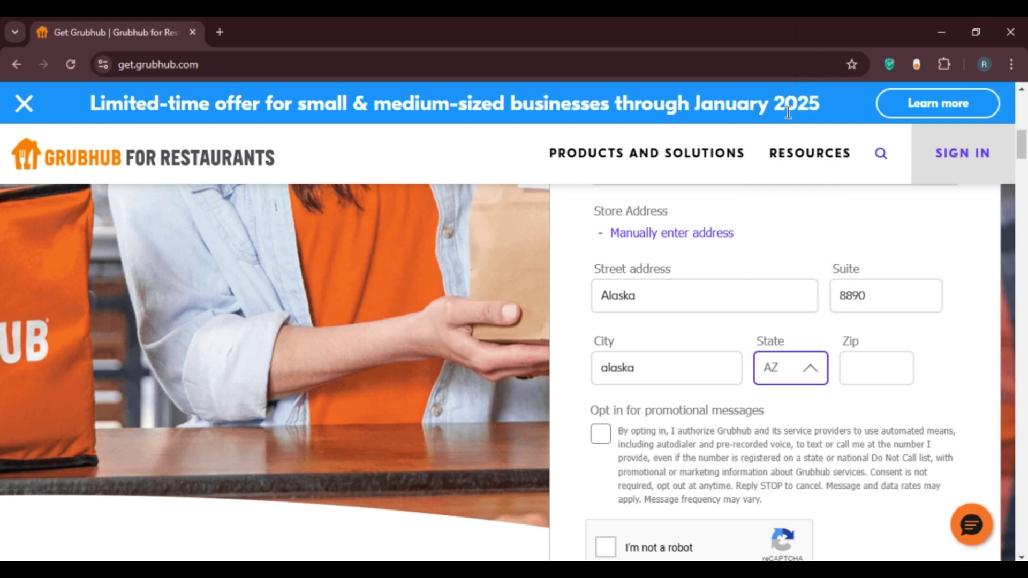
{"action": "left_click", "coordinate": [865, 375]}
{"action": "type", "text": "798"}
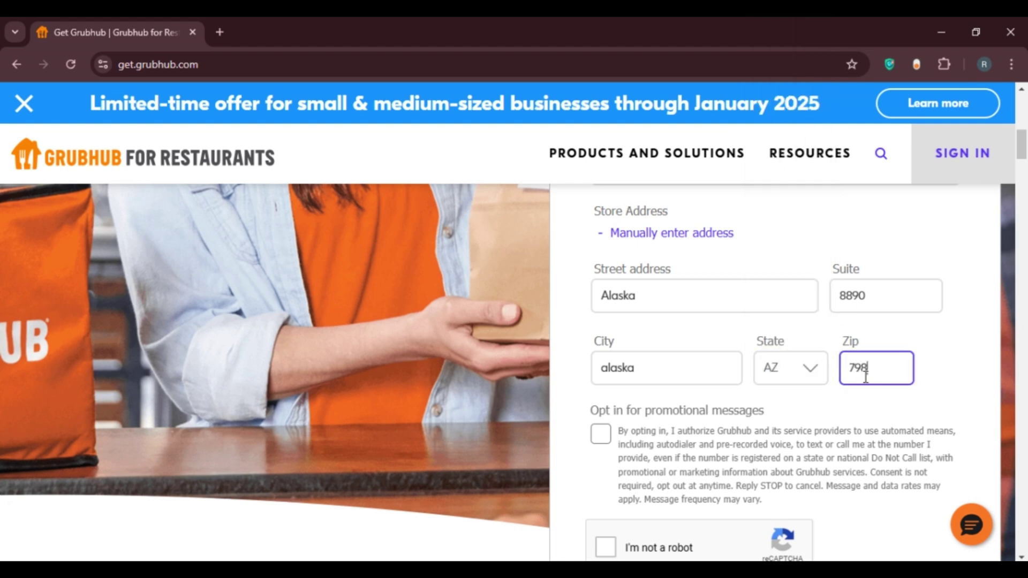
{"action": "type", "text": "0"}
{"action": "scroll", "coordinate": [1021, 146], "scroll_direction": "down", "scroll_amount": 4}
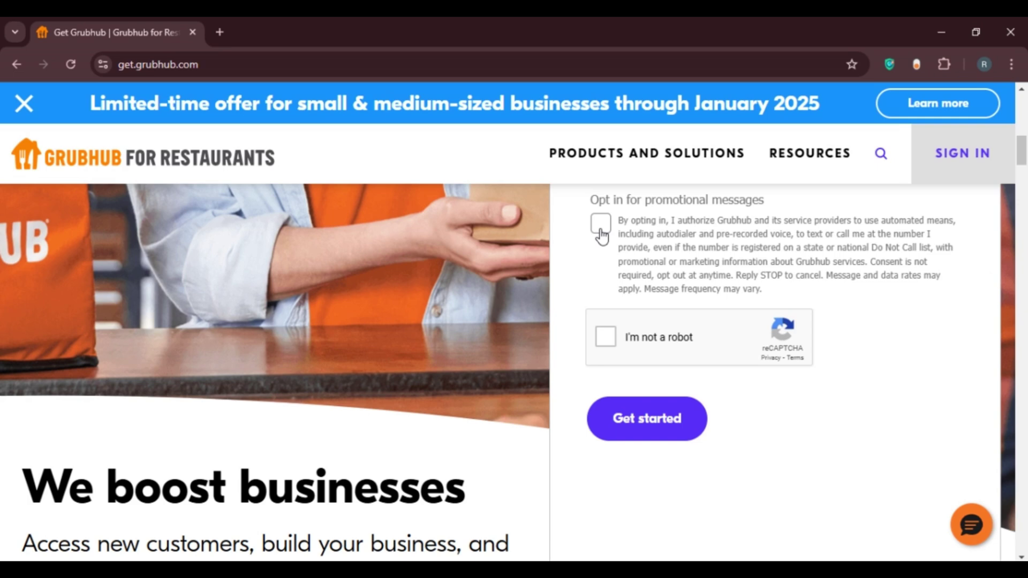
Step: Tick the promotional messages checkbox and complete the 'I'm not a robot' check
{"action": "left_click", "coordinate": [601, 231]}
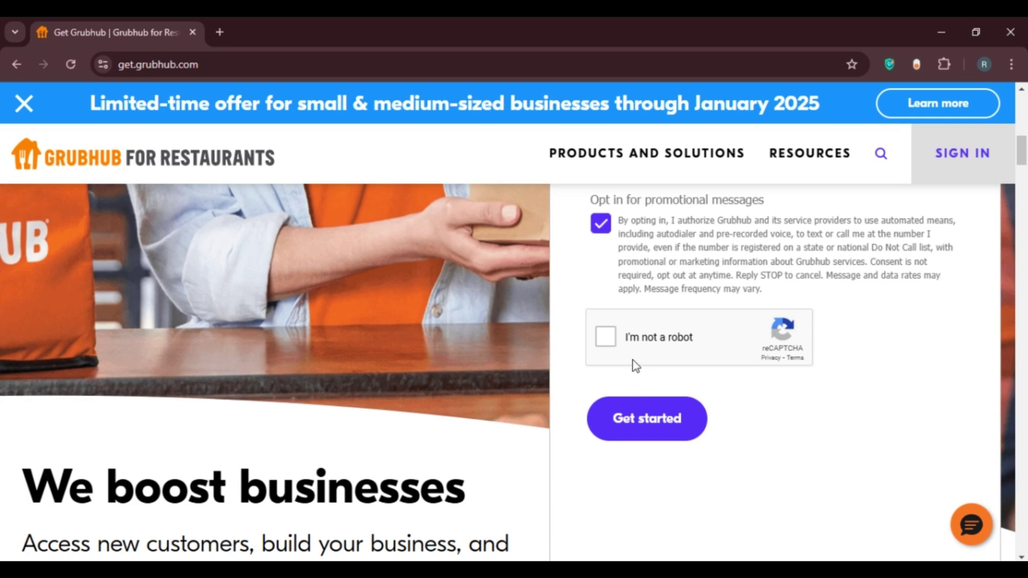
{"action": "left_click", "coordinate": [602, 340]}
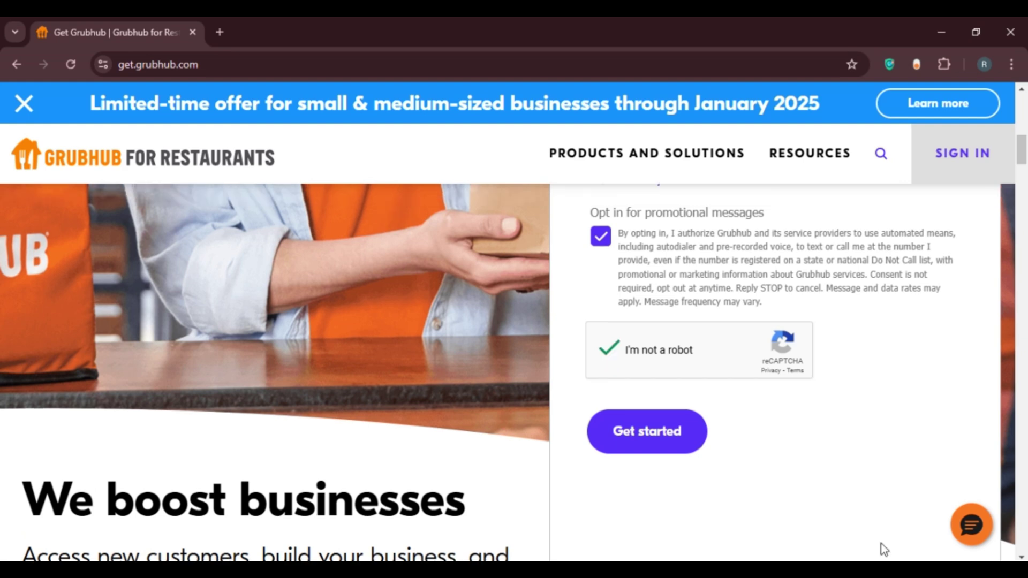
Step: Submit the form with Get started to reach the thank-you confirmation
{"action": "left_click", "coordinate": [677, 452]}
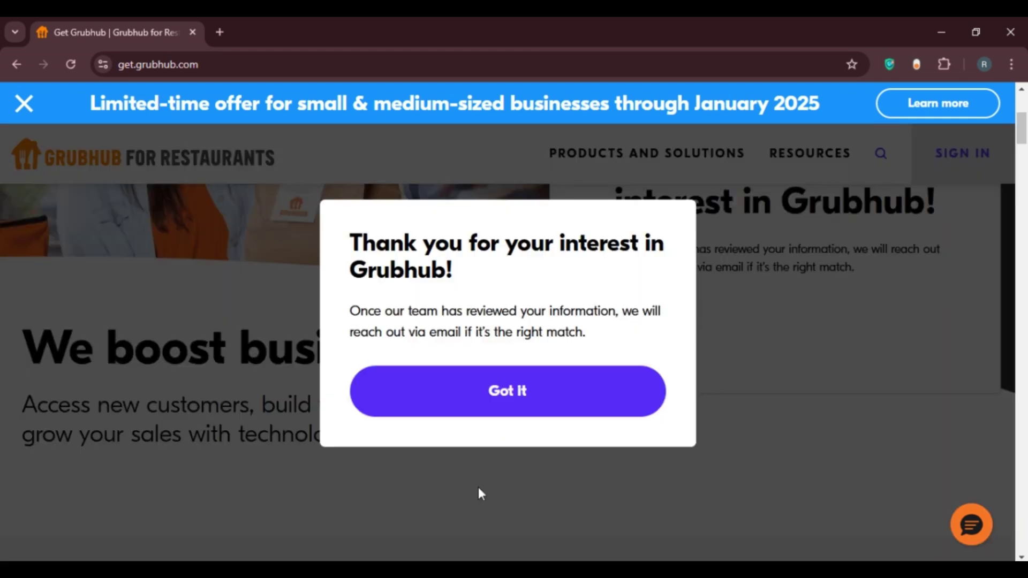